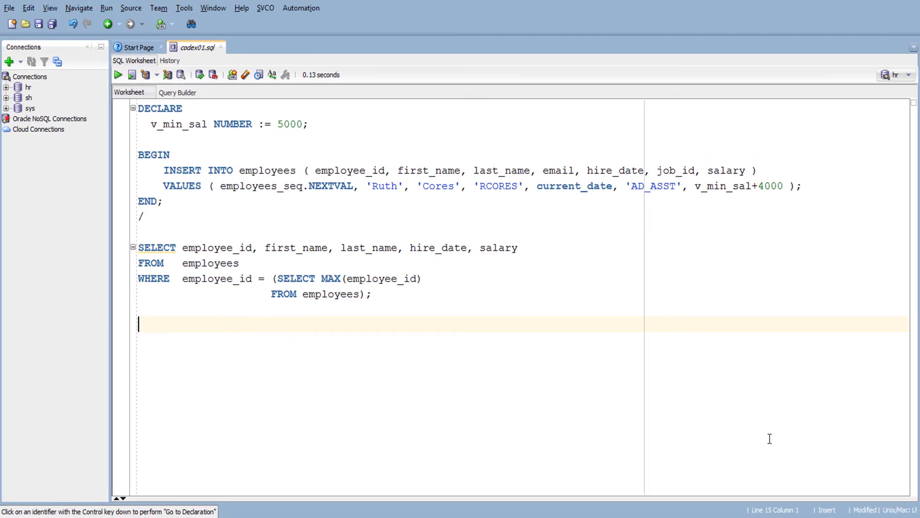
left_click(132, 75)
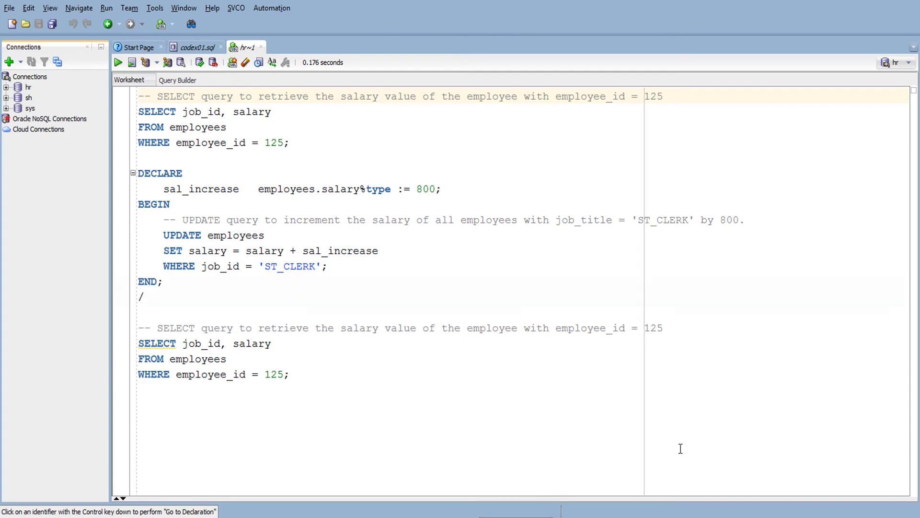
Step: Run the ST_CLERK +800 raise script, confirming employee 125 moves from 4000 to 4800
key("F5")
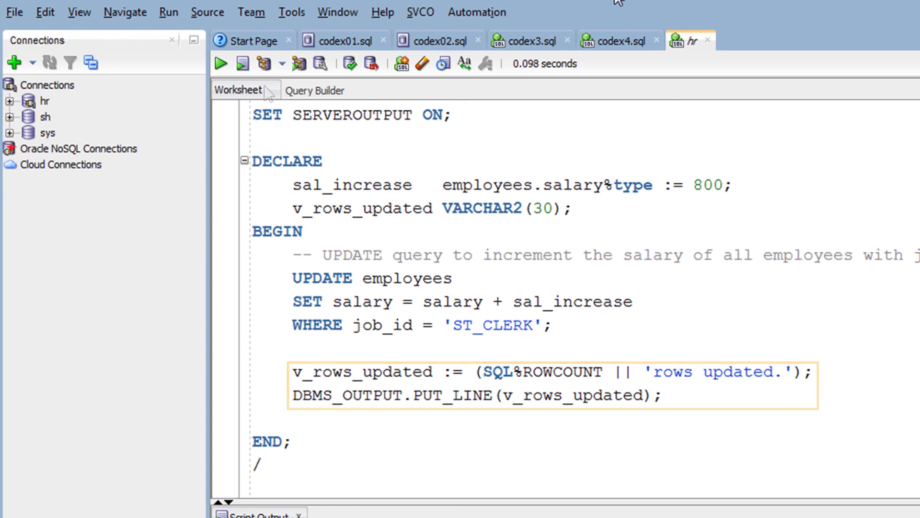
Step: Run the ST_CLERK +800 salary block and see '20 rows updated' in Script Output
left_click(243, 66)
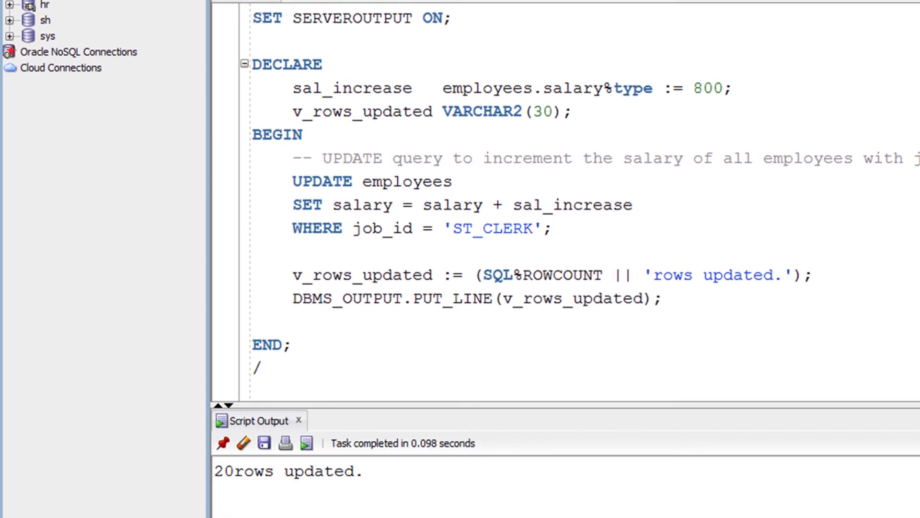